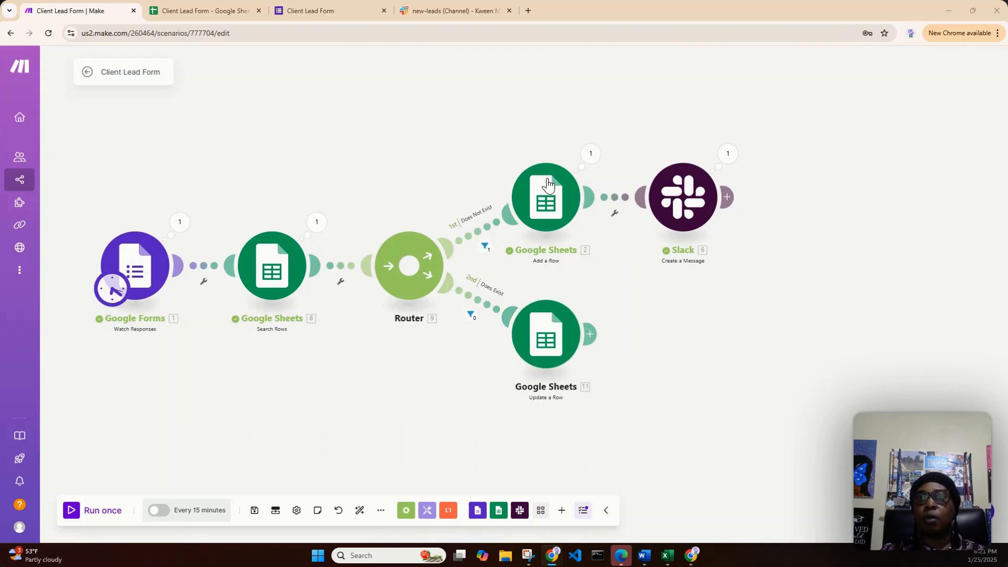
- Add a Twilio Create a Message module after the Slack module on the Does Not Exist route
left_click(729, 200)
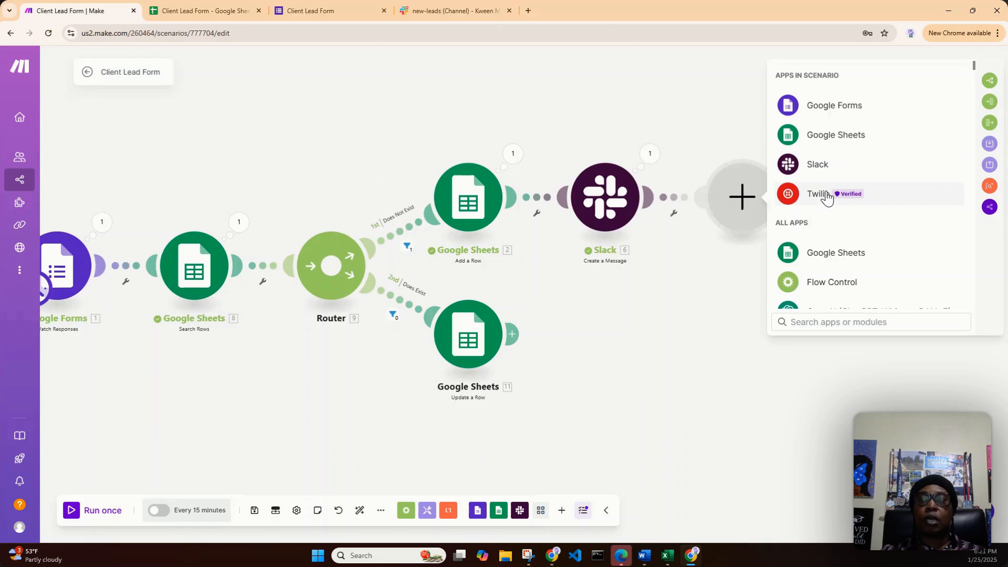
left_click(820, 205)
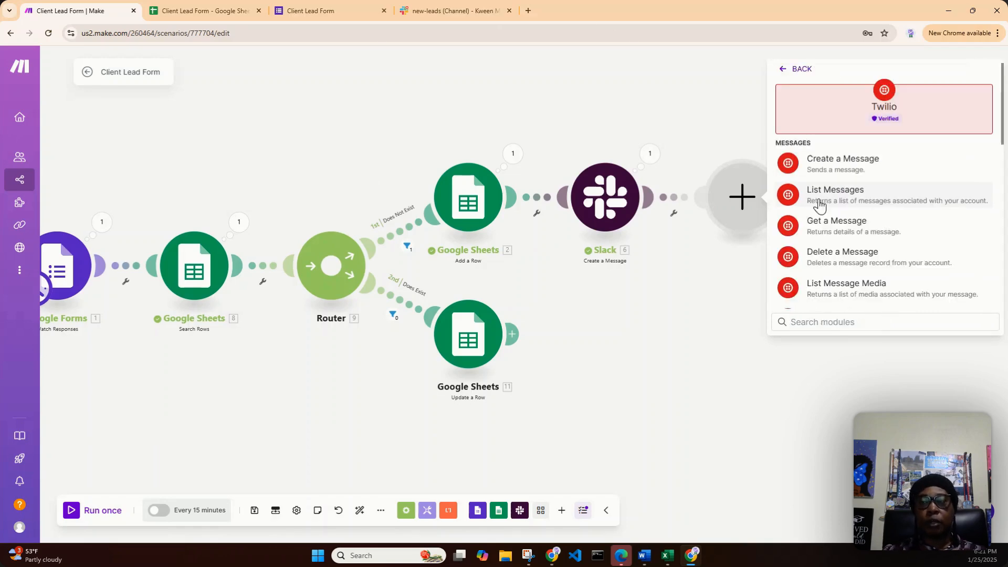
left_click(844, 162)
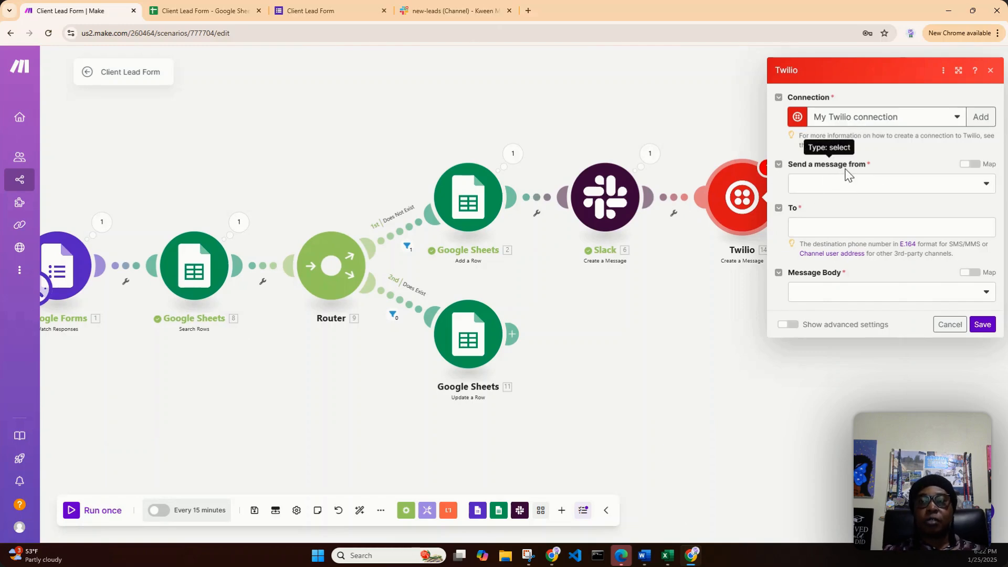
- Set the Twilio message to send from a phone number and select the account's Twilio number as the sender
left_click(850, 190)
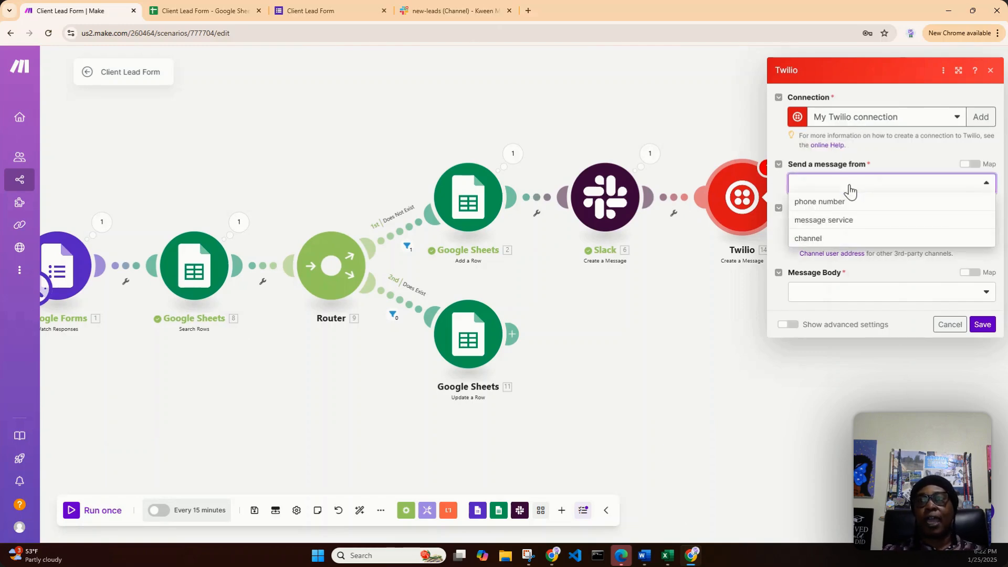
left_click(847, 203)
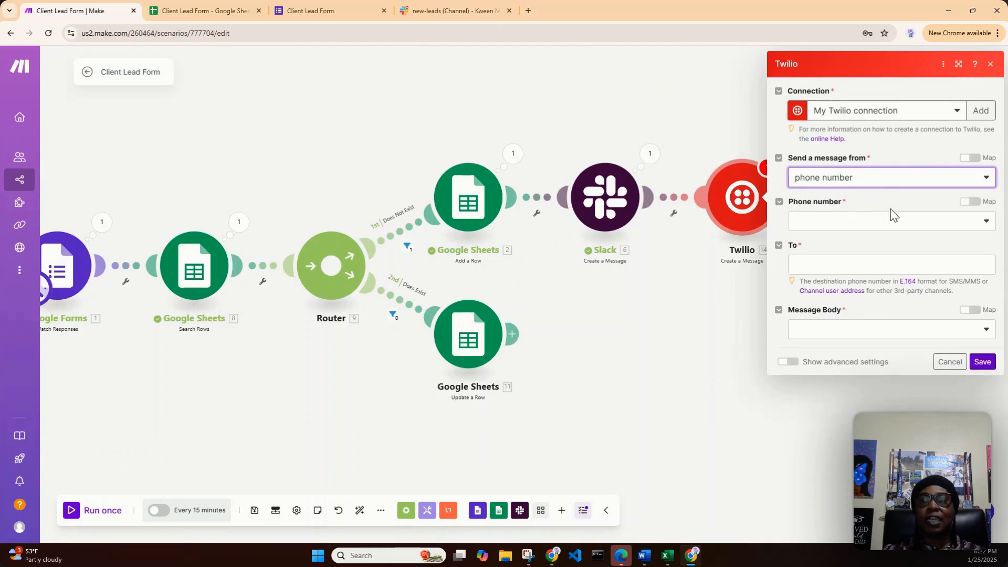
left_click(864, 230)
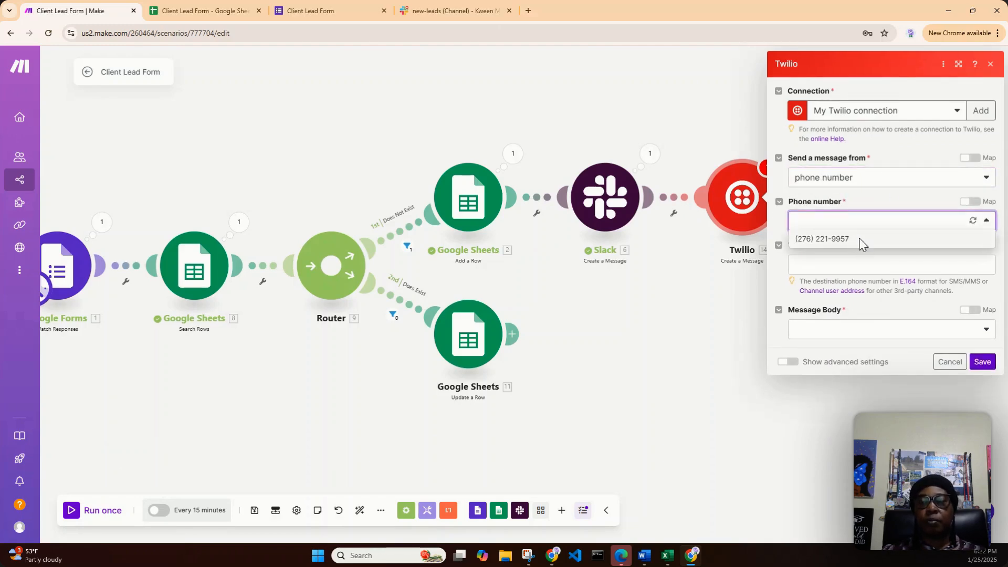
left_click(864, 239)
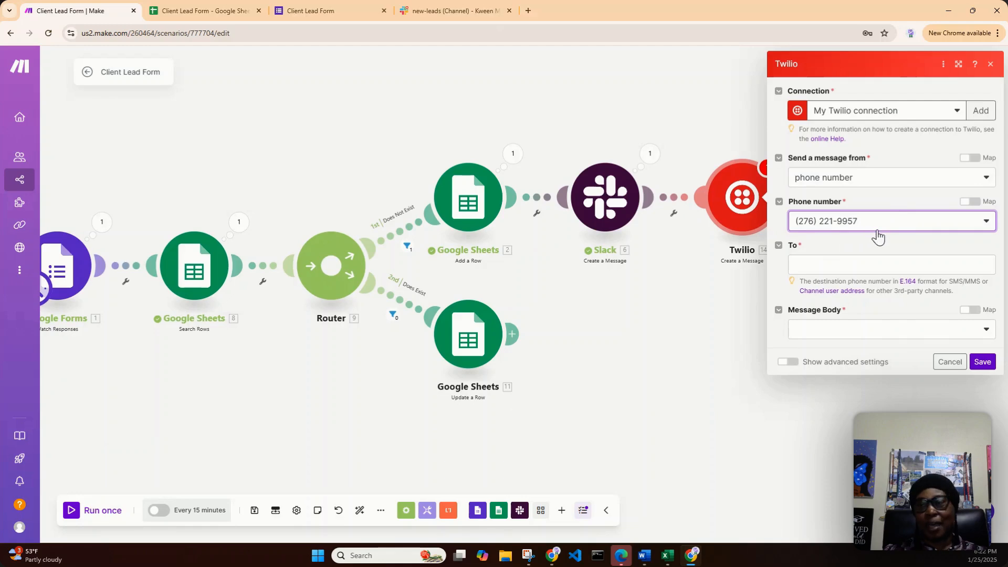
- Map the To field to the Phone Number text answer value from the Google Forms Watch Responses module
left_click(853, 269)
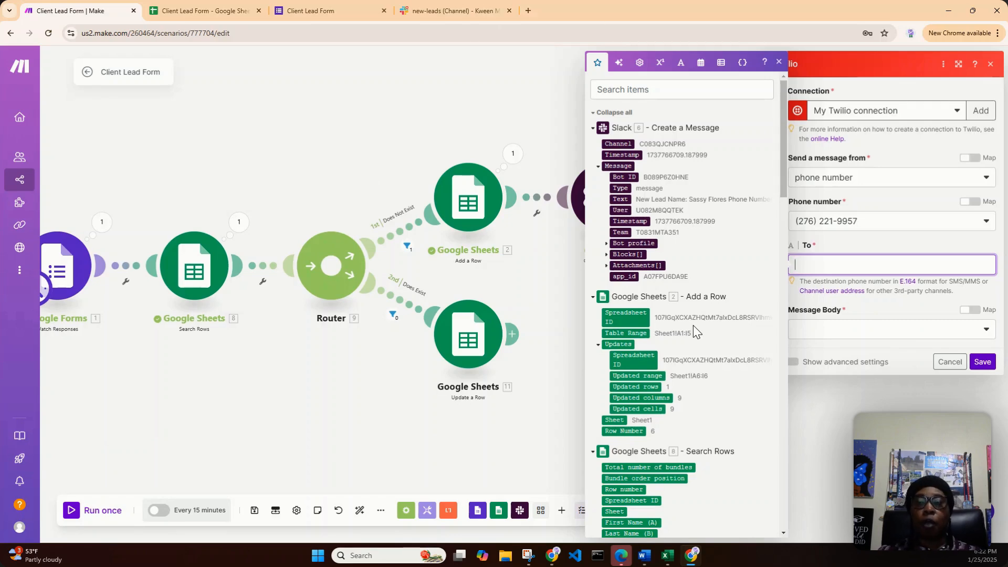
scroll(670, 353, "down", 1)
scroll(671, 359, "down", 1)
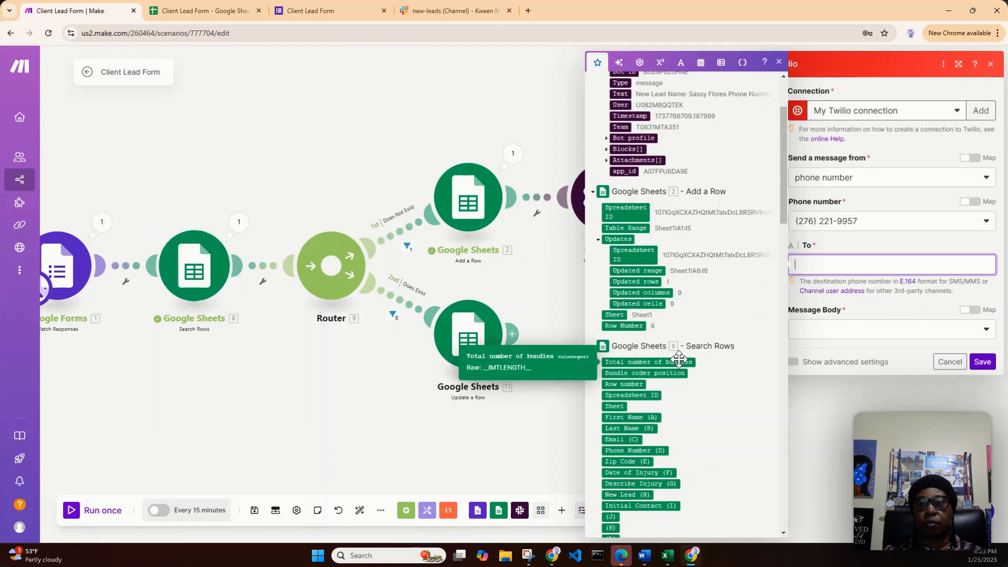
scroll(677, 359, "down", 1)
scroll(679, 360, "down", 10)
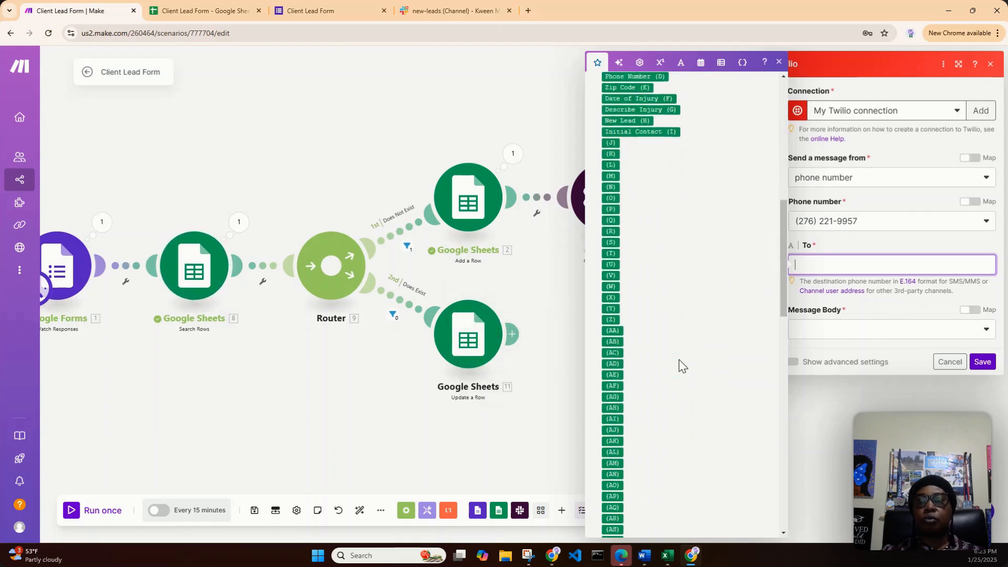
scroll(679, 366, "down", 6)
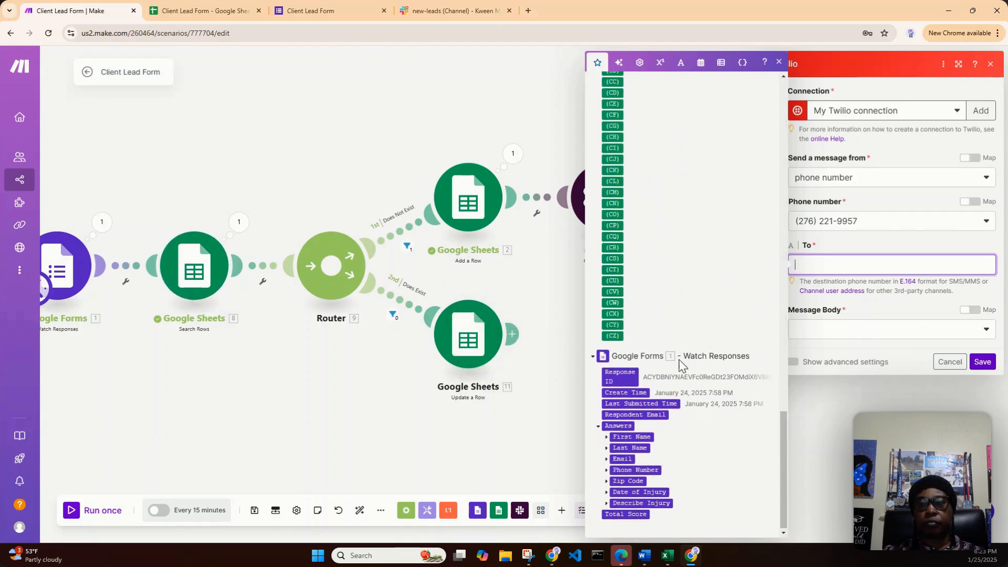
left_click(607, 471)
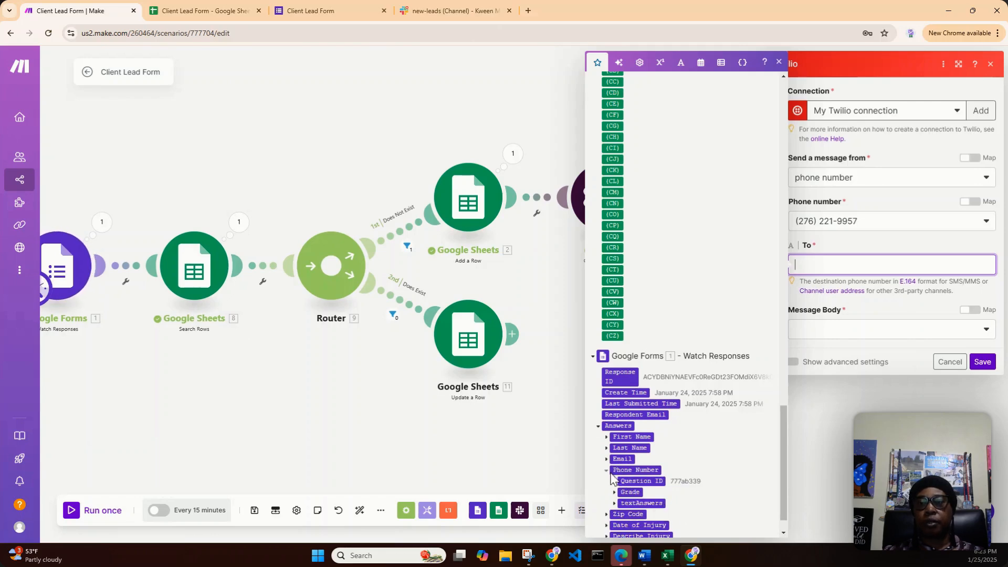
left_click(613, 504)
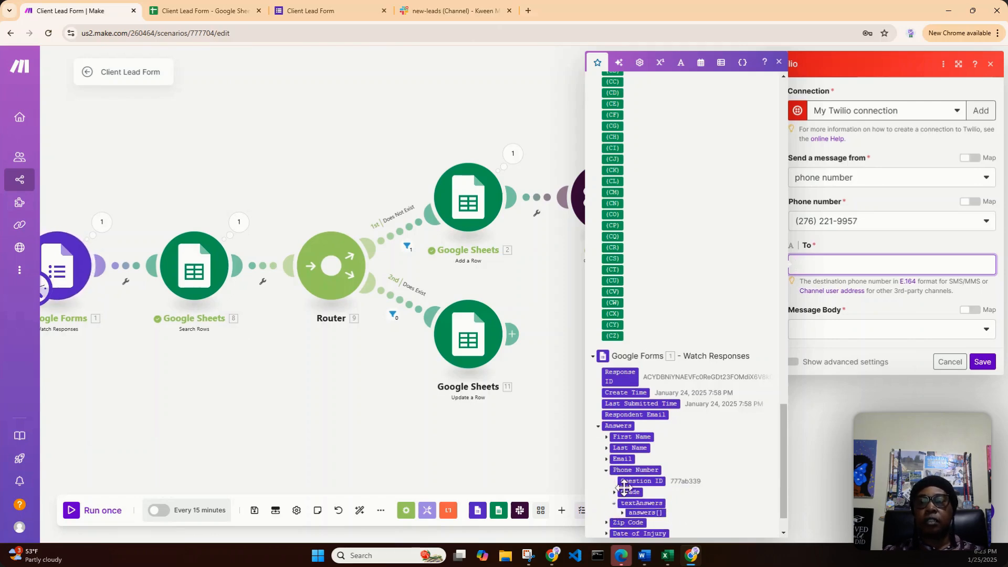
scroll(687, 424, "down", 1)
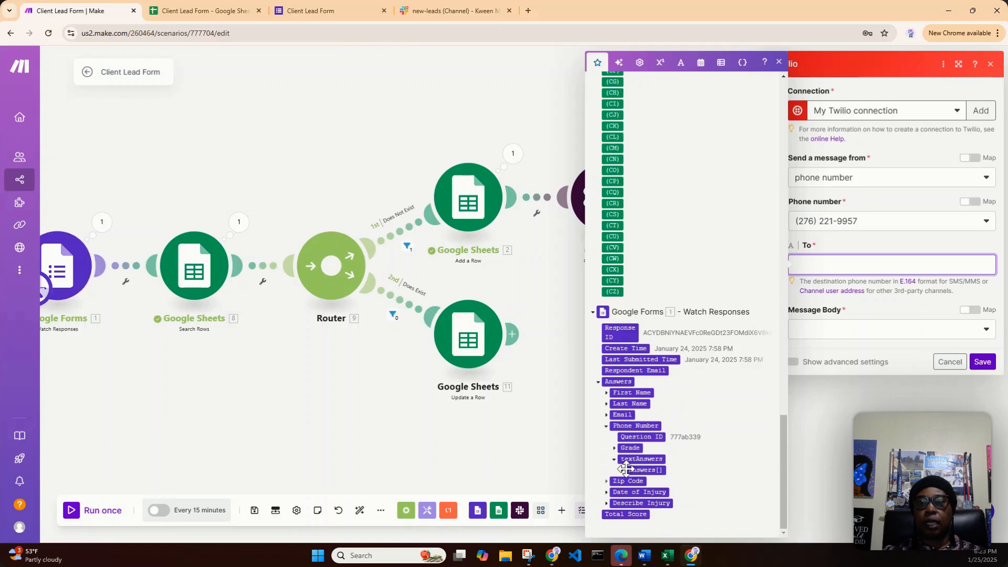
left_click(622, 470)
scroll(677, 455, "down", 1)
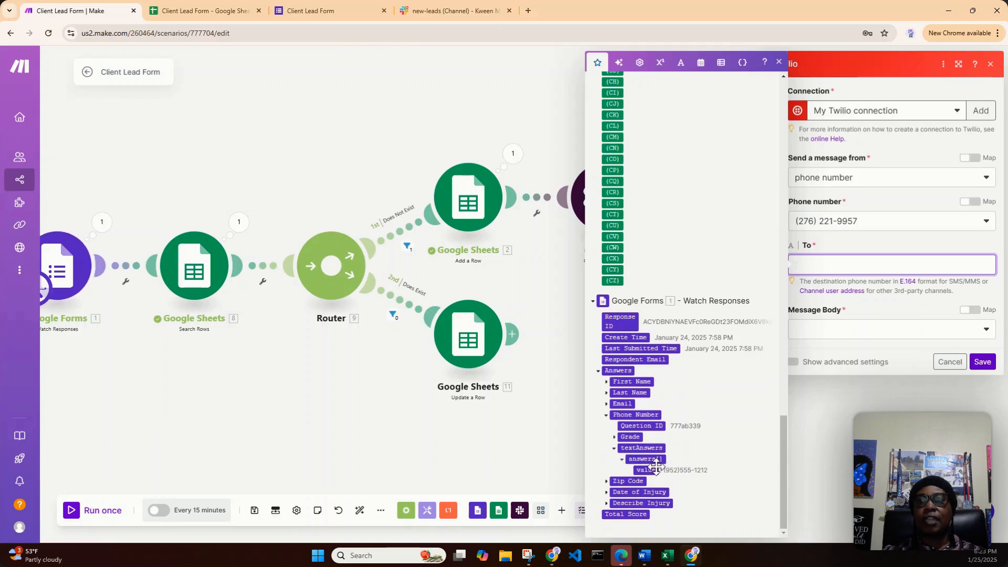
left_click_drag(643, 471, 836, 272)
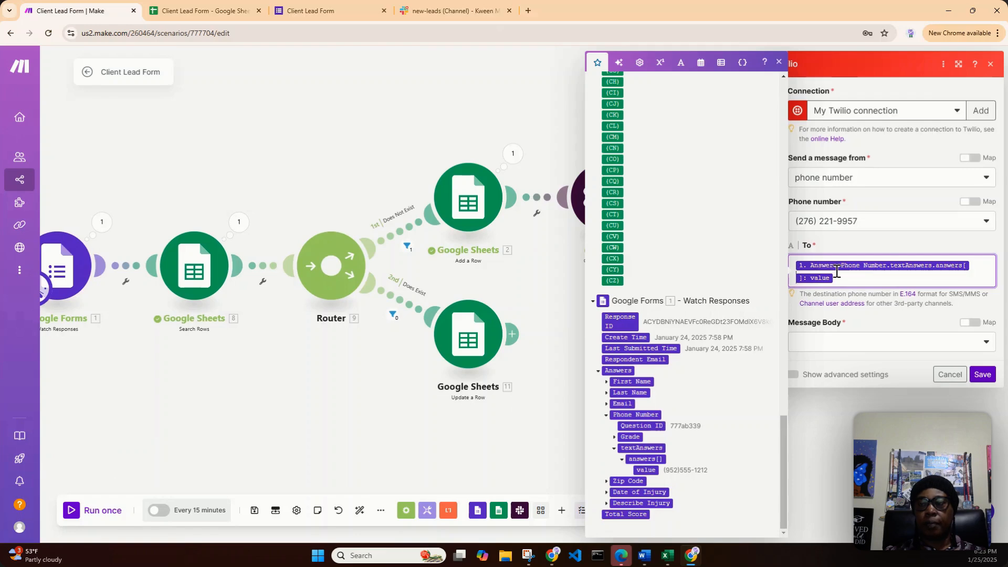
- Set the Message Body option to Create a Body and open the Body field for editing
left_click(878, 344)
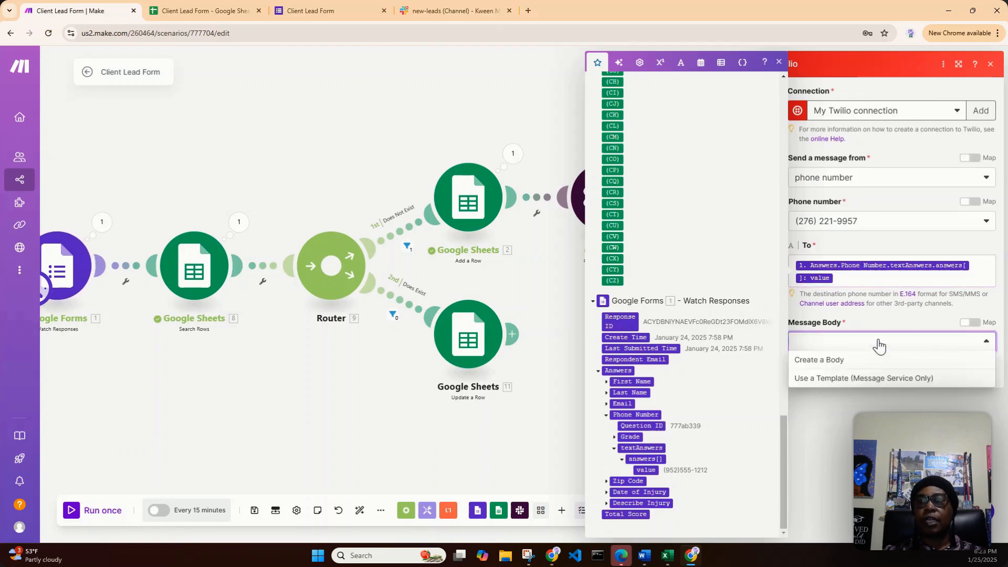
left_click(862, 366)
left_click(844, 384)
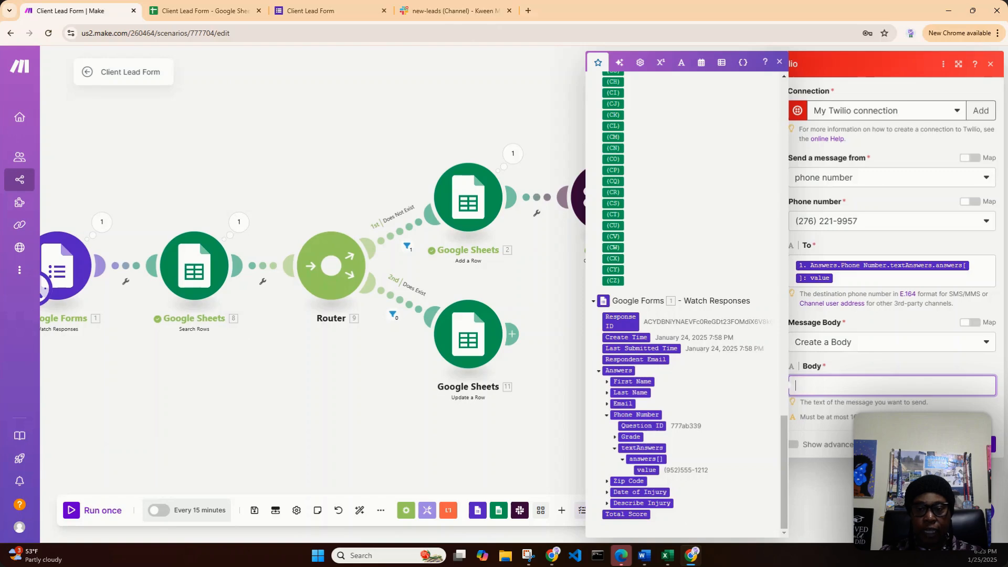
key("alt+Tab")
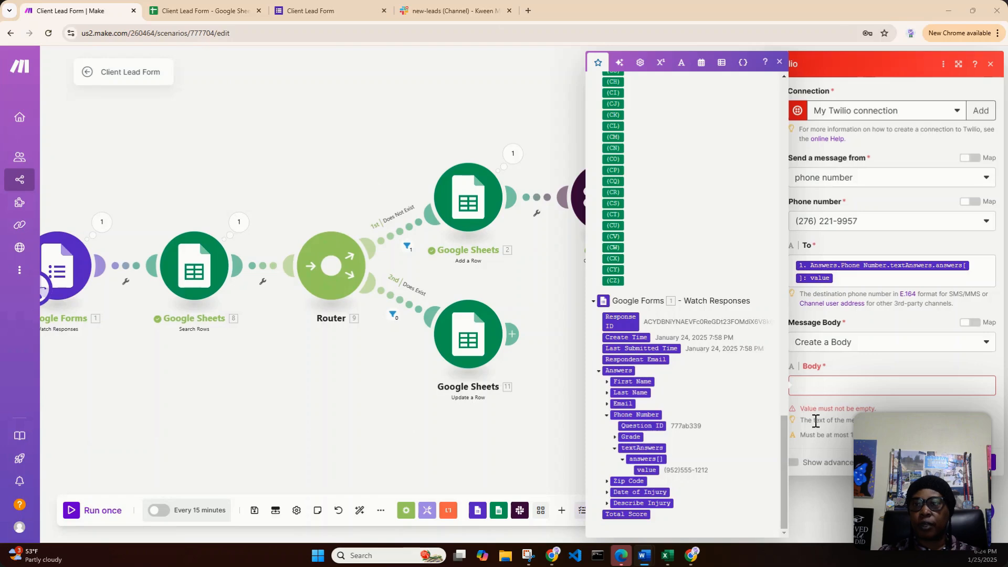
- Begin the message body with the text "Thank you"
left_click(846, 387)
type("thank")
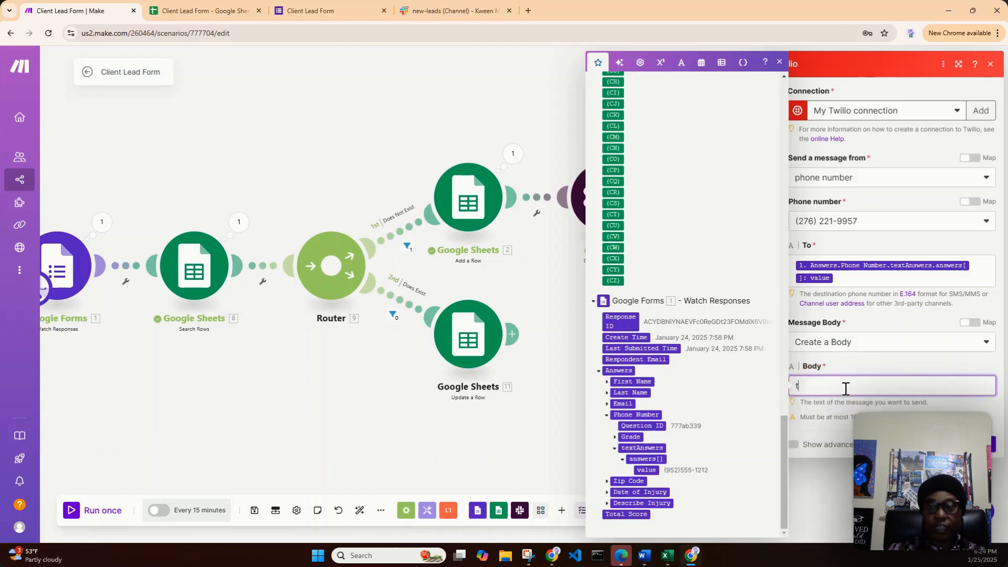
key("BackSpace")
key("BackSpace")
key("BackSpace")
key("BackSpace")
key("BackSpace")
type("Th")
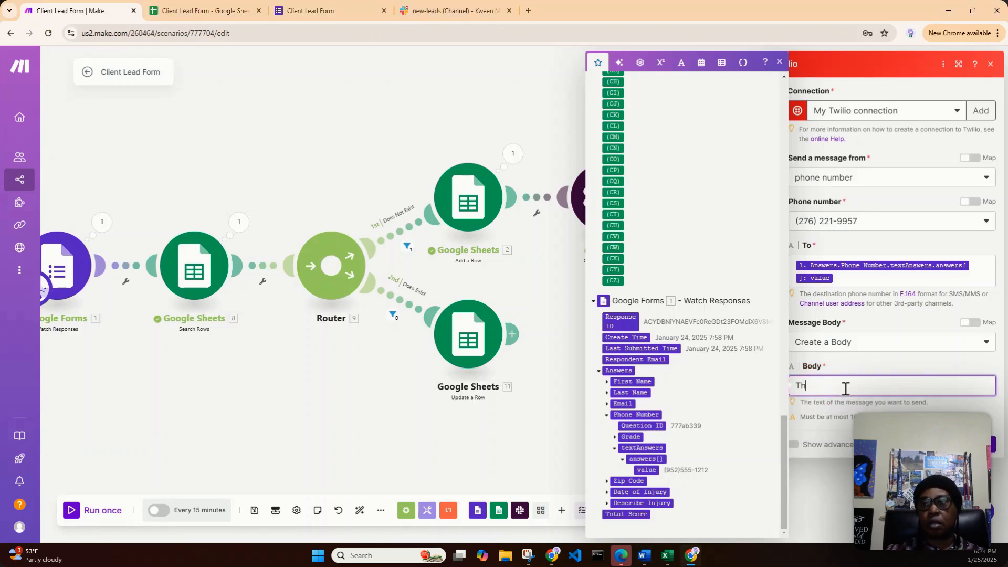
type("ank yo")
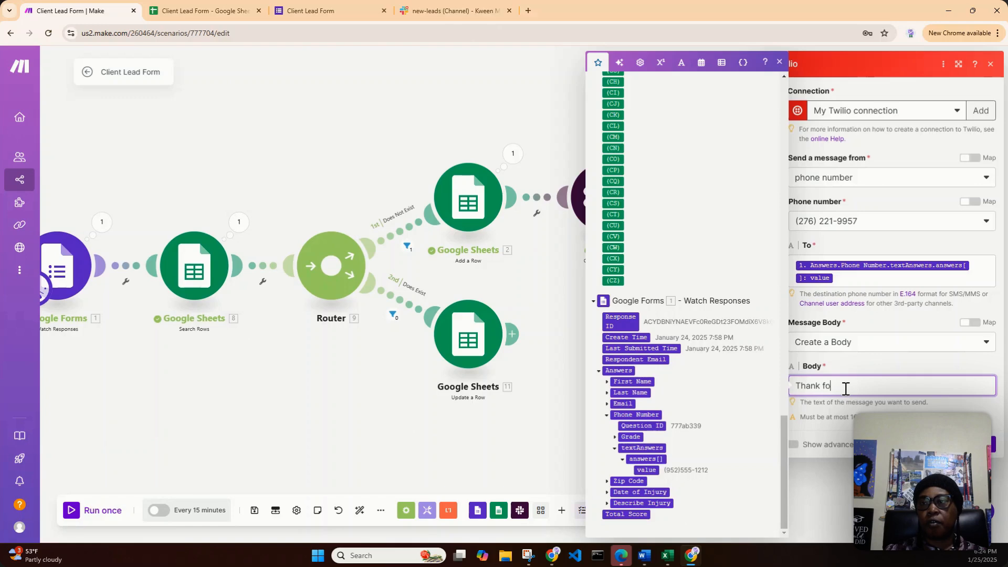
key("BackSpace")
key("BackSpace")
type("yu")
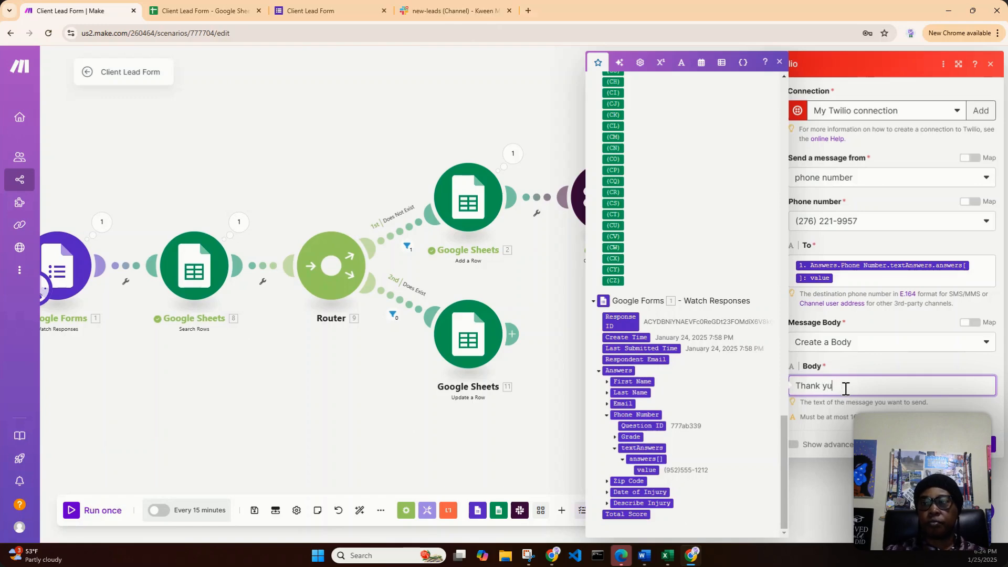
key("BackSpace")
type("ou")
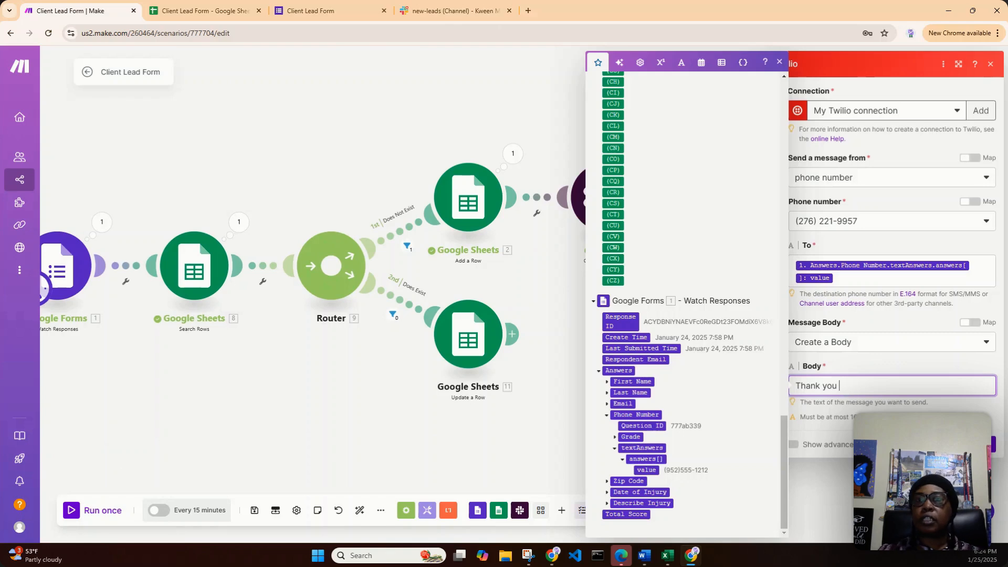
- Insert the First Name text answer value from the Google Forms responses after "Thank you" in the message body
left_click(607, 381)
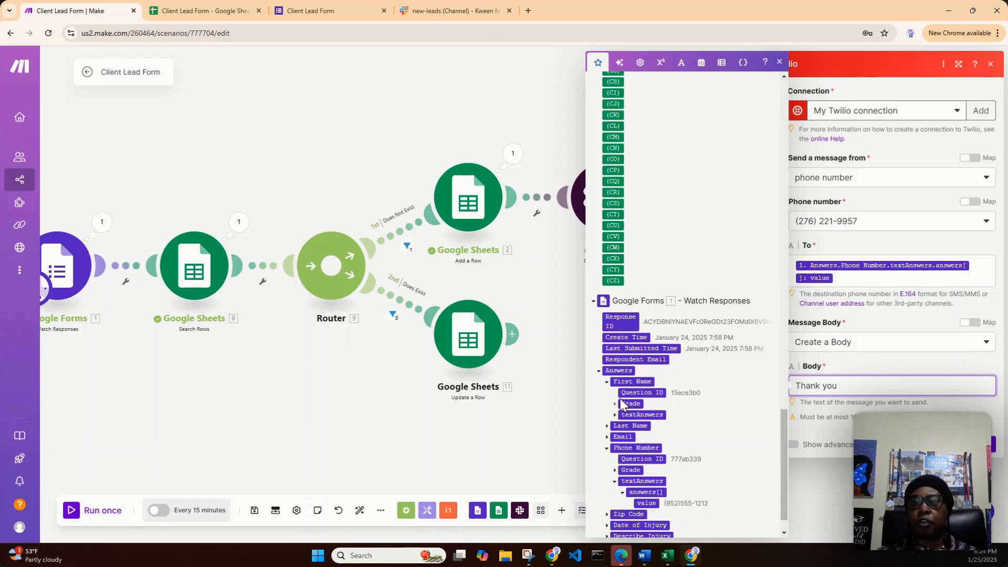
left_click(615, 414)
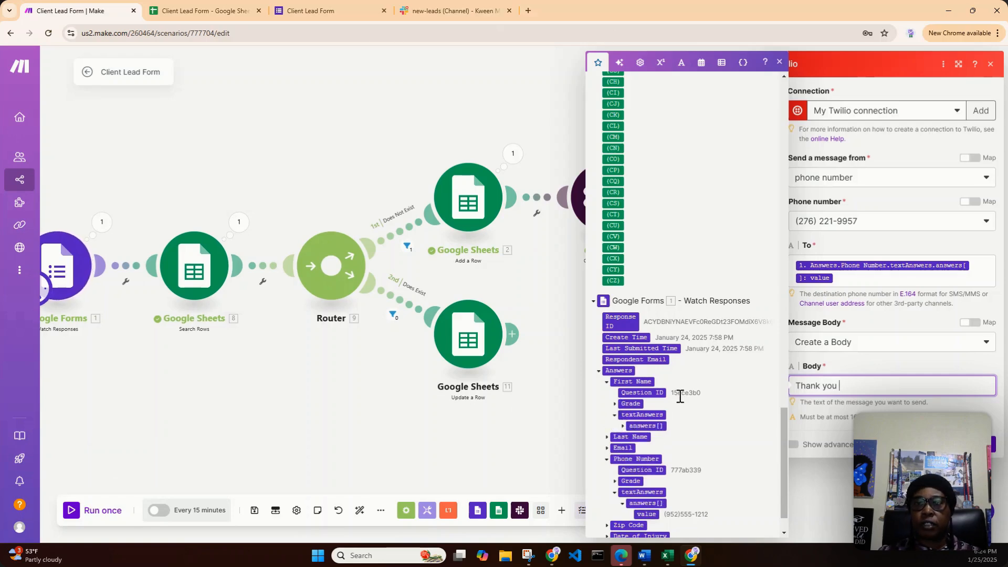
left_click(623, 426)
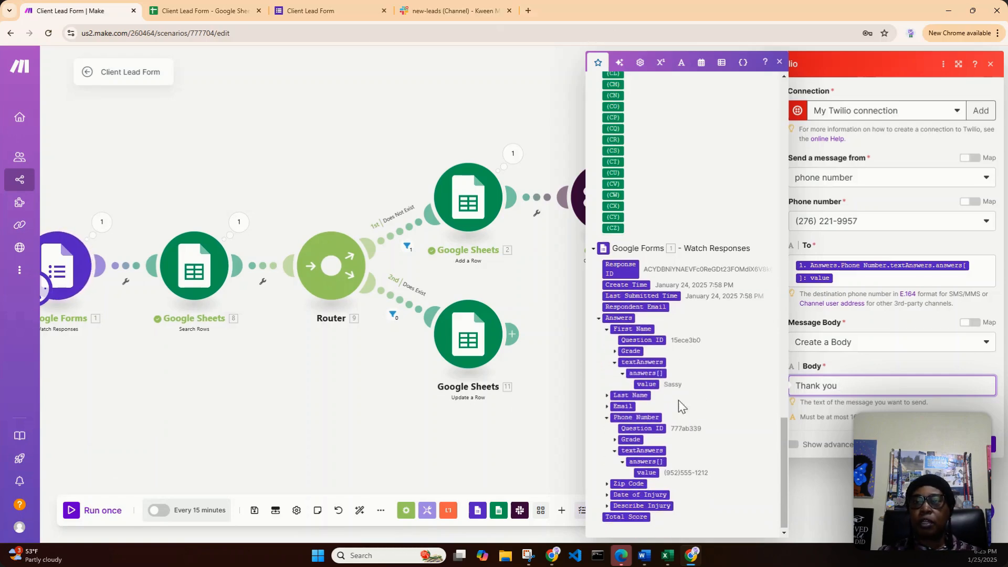
scroll(682, 399, "down", 1)
left_click_drag(650, 385, 859, 387)
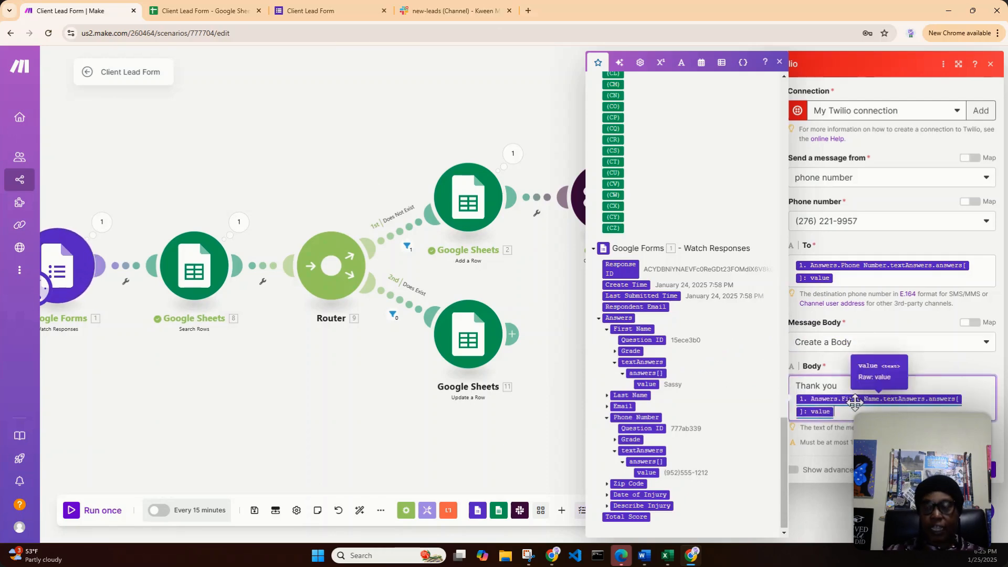
- Continue the message body after the first name value with ", for your interest in ABC Law Firm"
type(", for con")
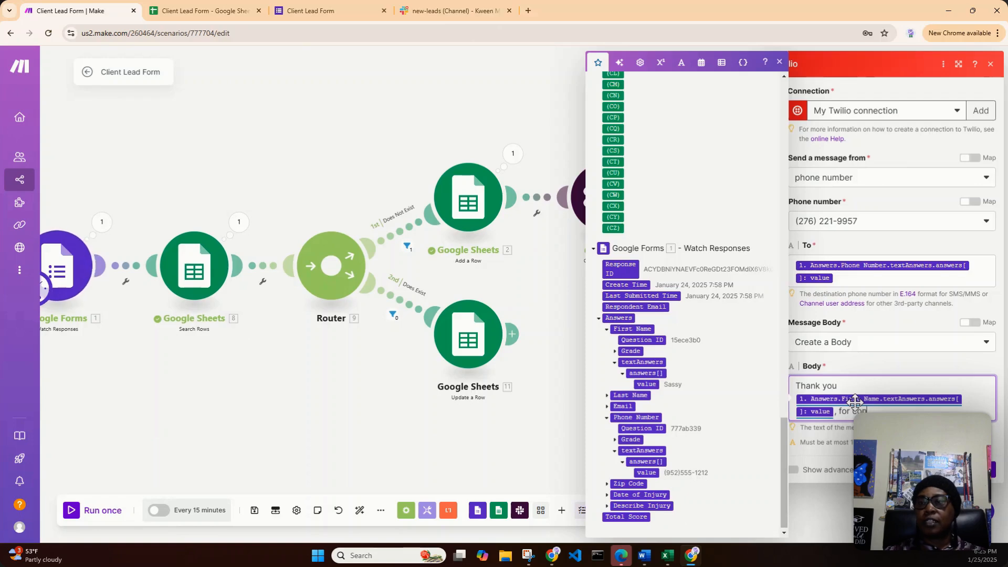
type("tacting")
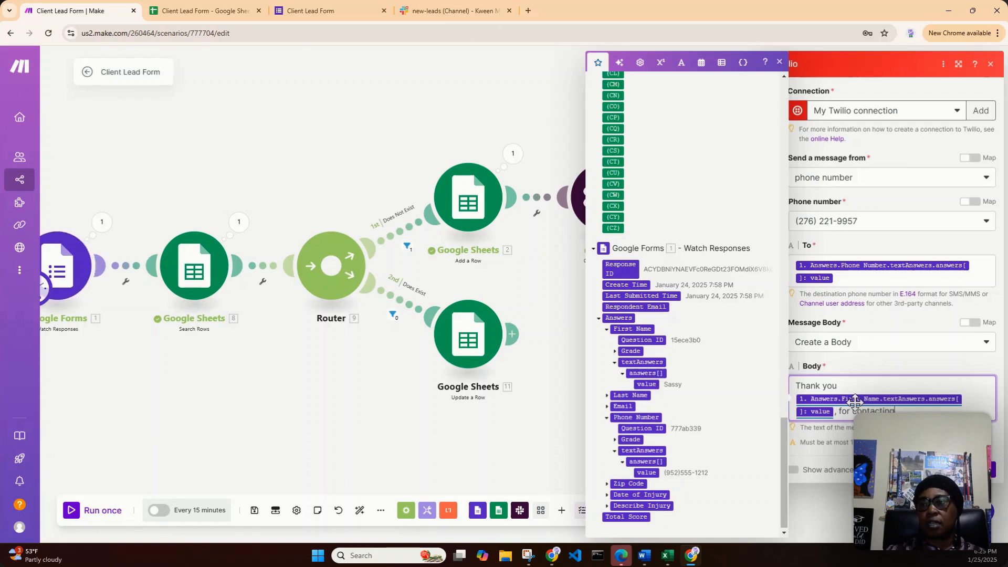
key("BackSpace")
key("BackSpace")
key("BackSpace")
key("BackSpace")
key("BackSpace")
key("BackSpace")
key("BackSpace")
type("mpl")
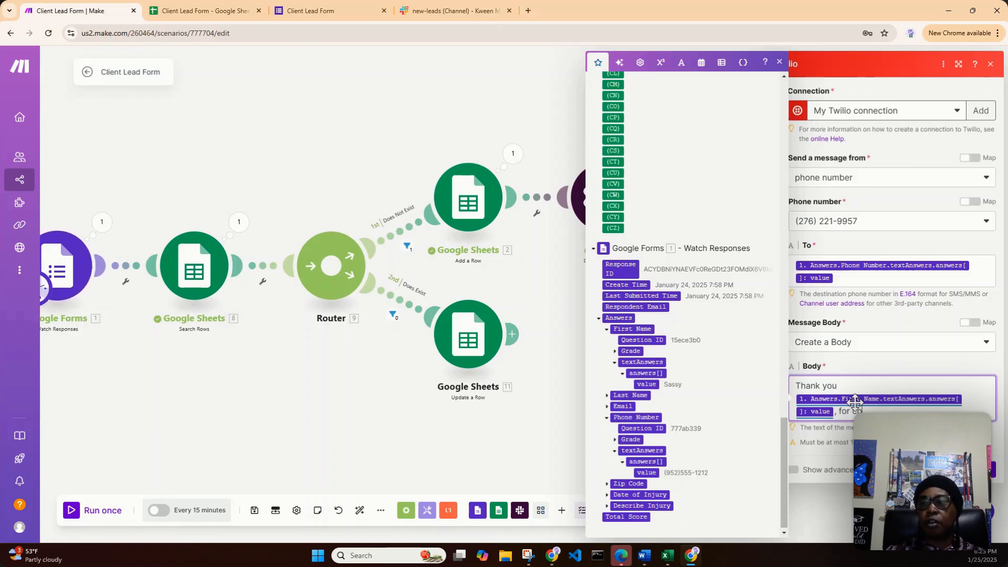
type("et")
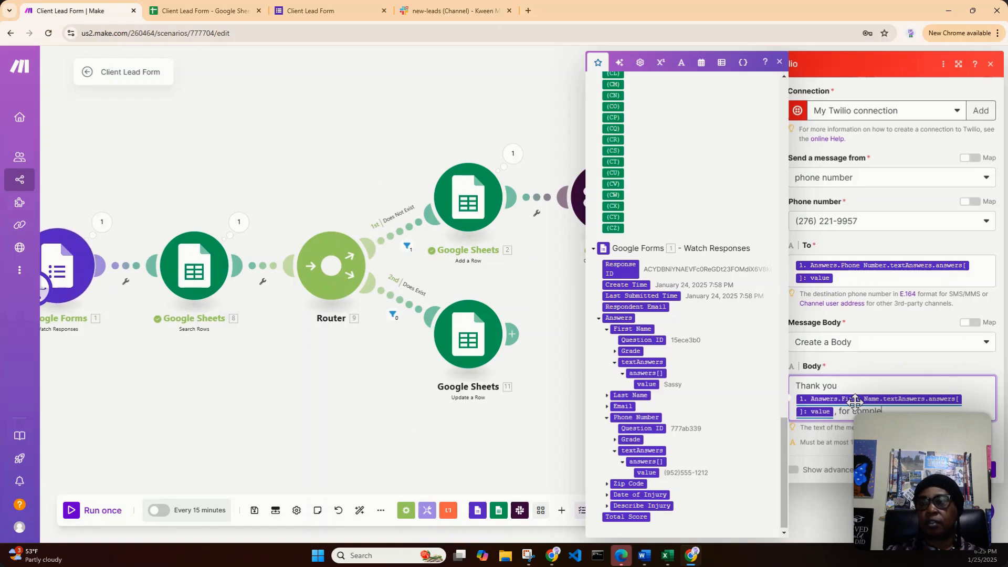
key("BackSpace")
key("BackSpace")
key("BackSpace")
key("BackSpace")
key("BackSpace")
key("BackSpace")
key("BackSpace")
type("your")
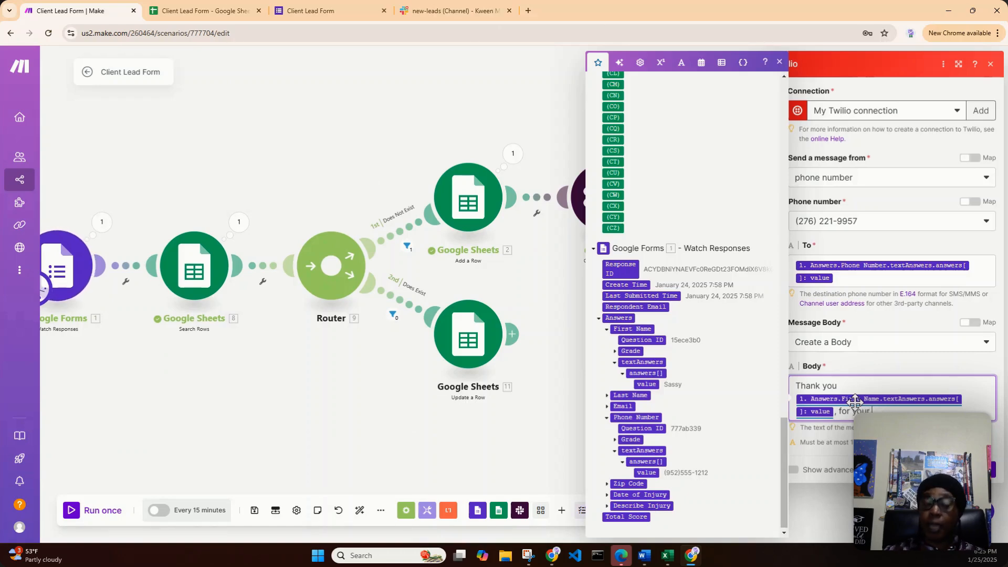
type(" inte")
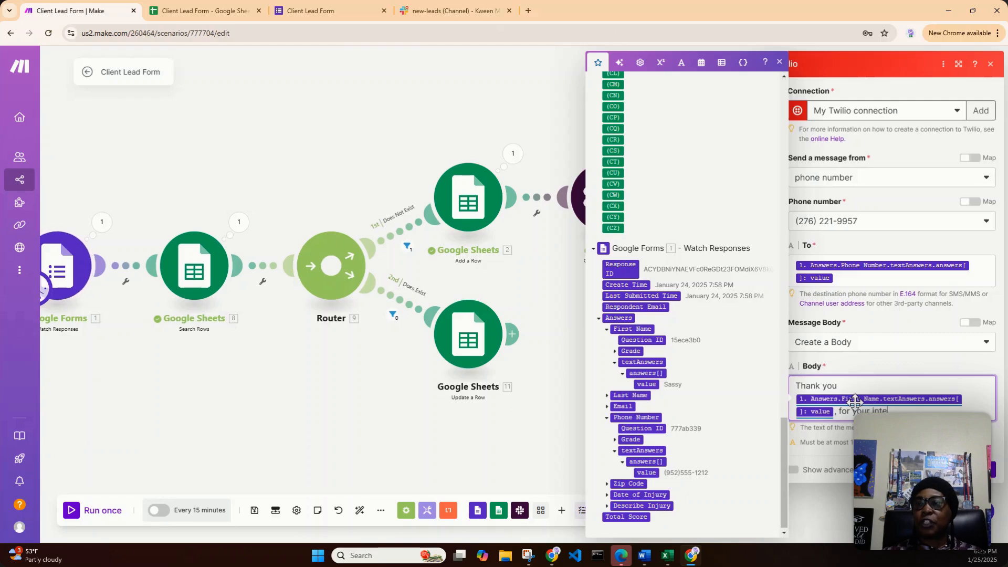
type("rest i")
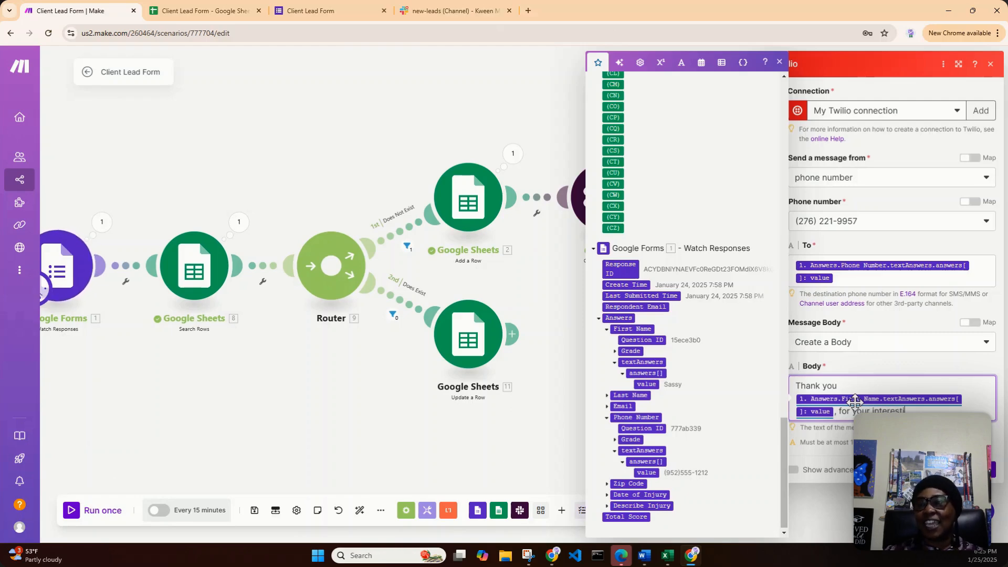
type("n ")
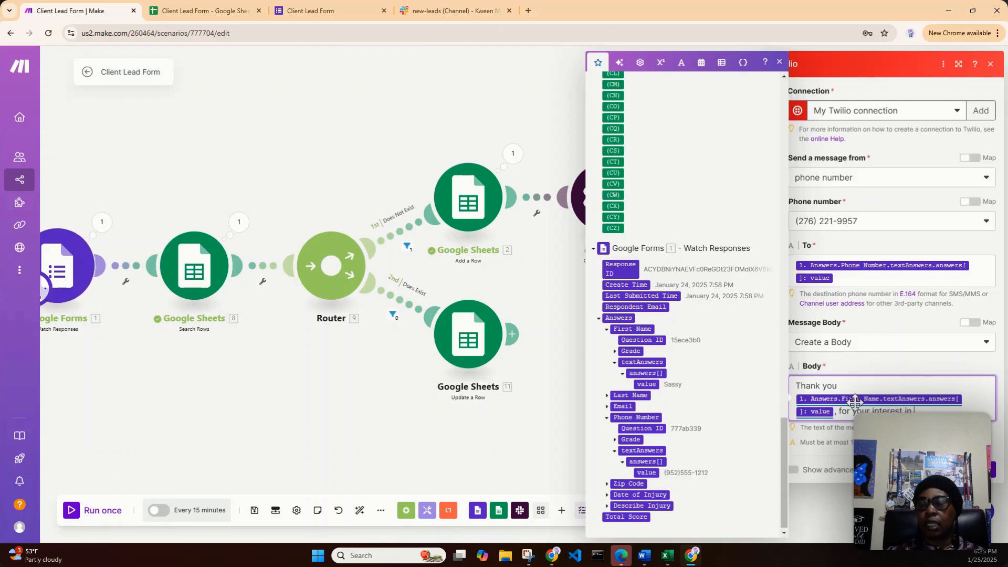
type("ABC Law")
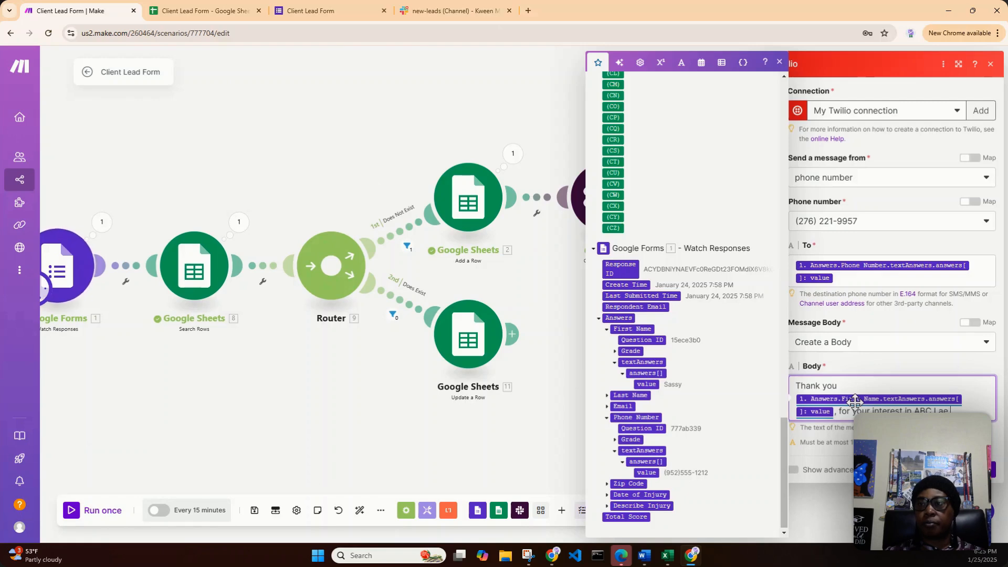
key("BackSpace")
type("w F")
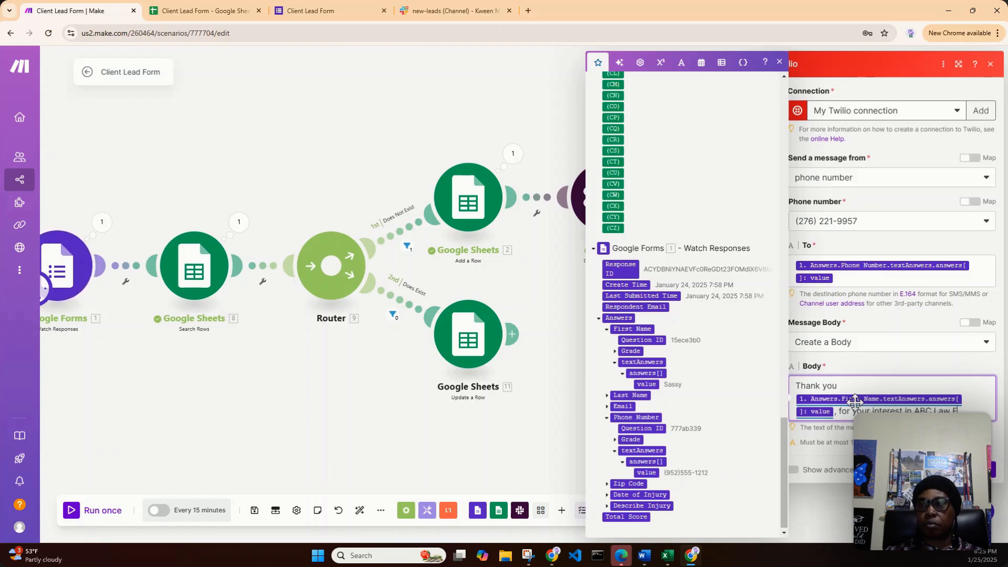
type("irm. One of ")
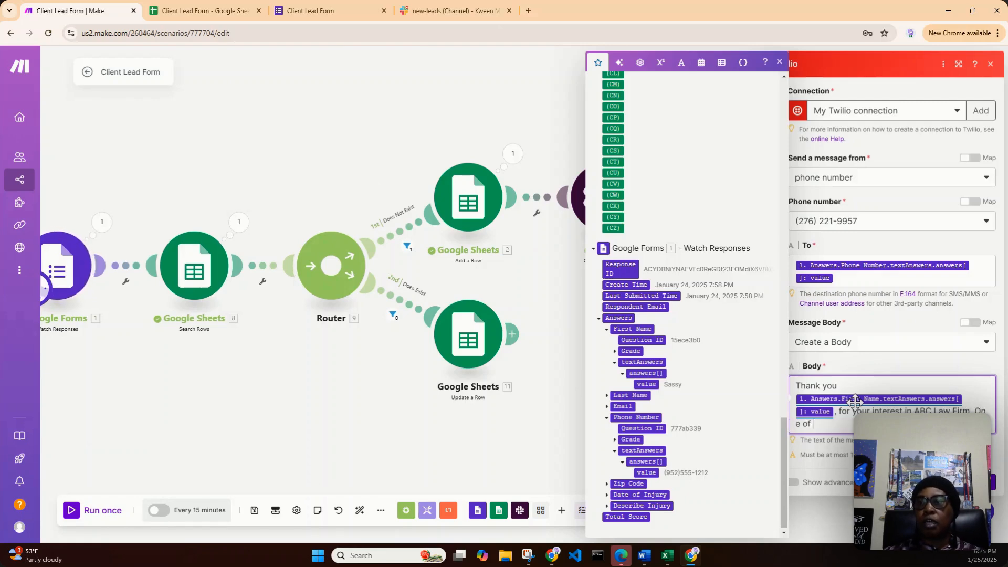
type("our team r")
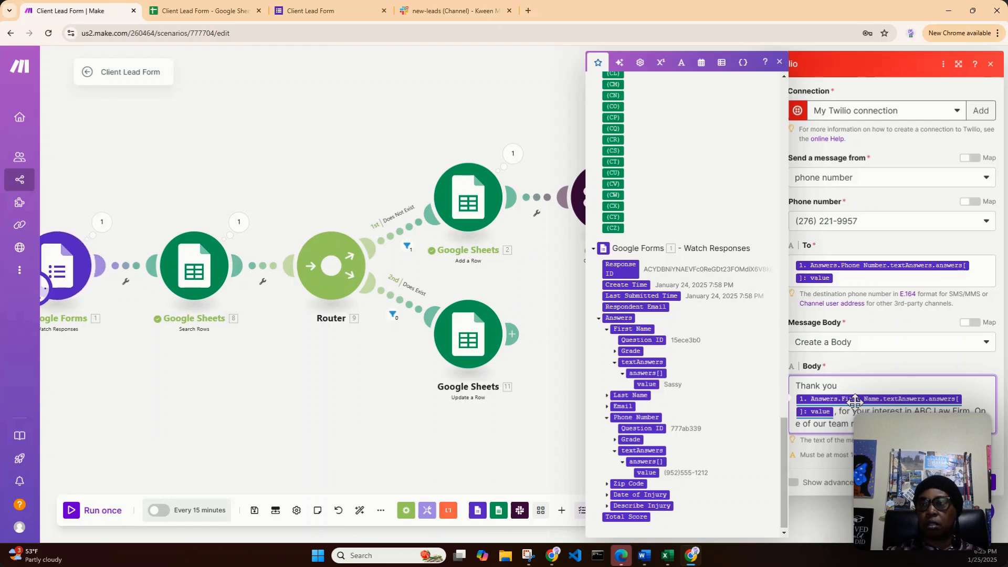
- Add a follow-up sentence to the message body that begins "One of our team" and includes "discover how"
type("o discover")
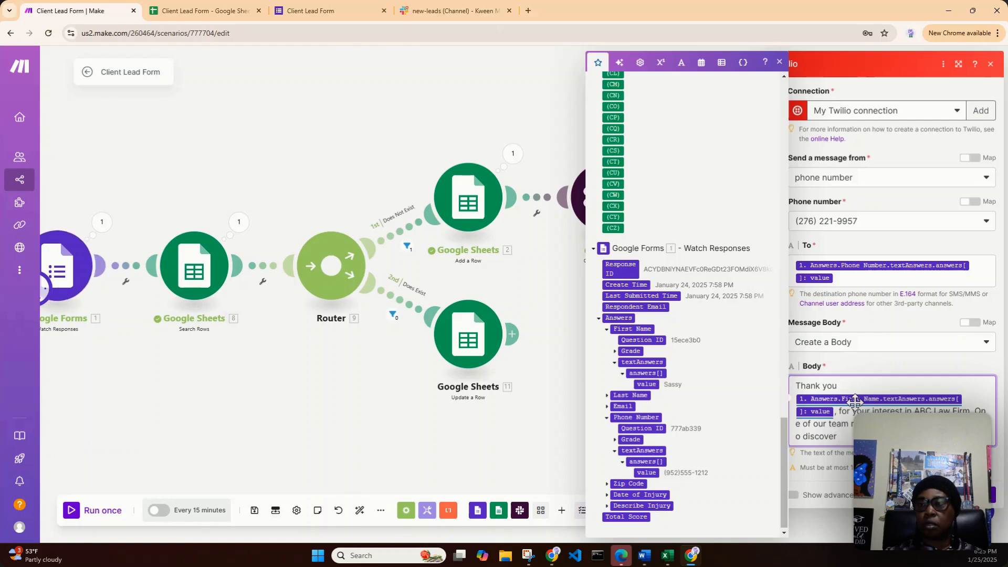
type("how")
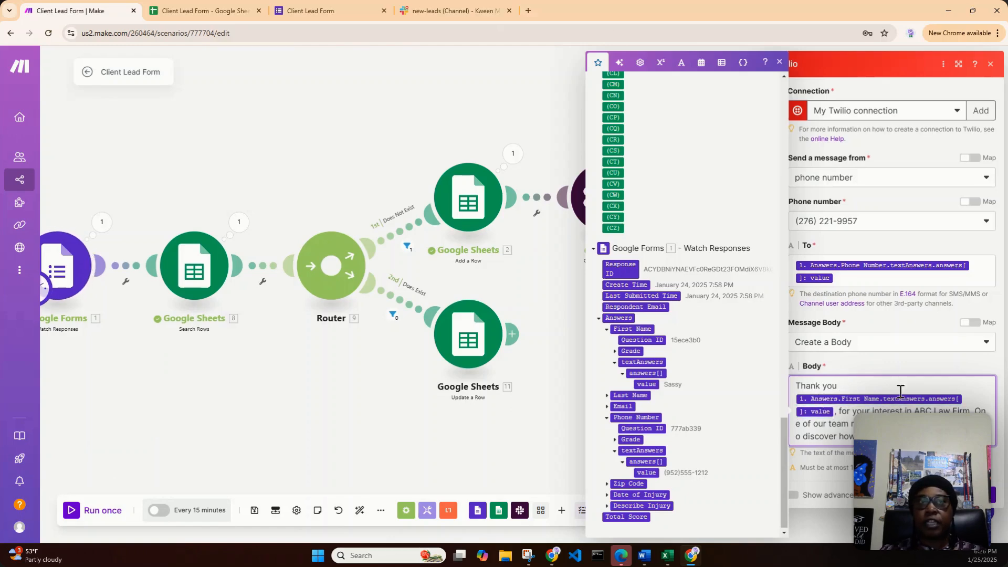
- Switch to the Client Lead Form spreadsheet in Google Sheets and examine the lead's entry in row 6, starting at cell A6
left_click(181, 10)
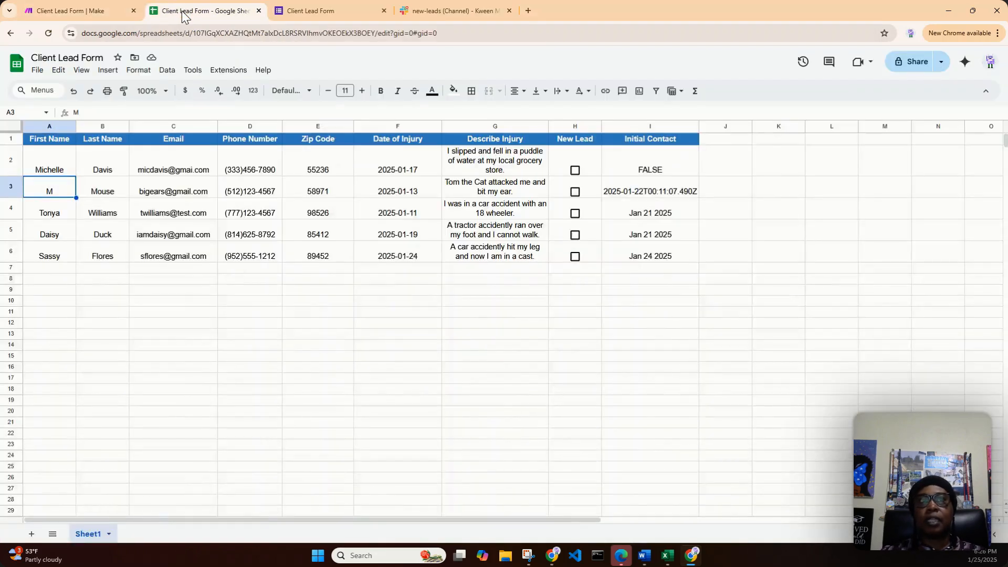
left_click(54, 257)
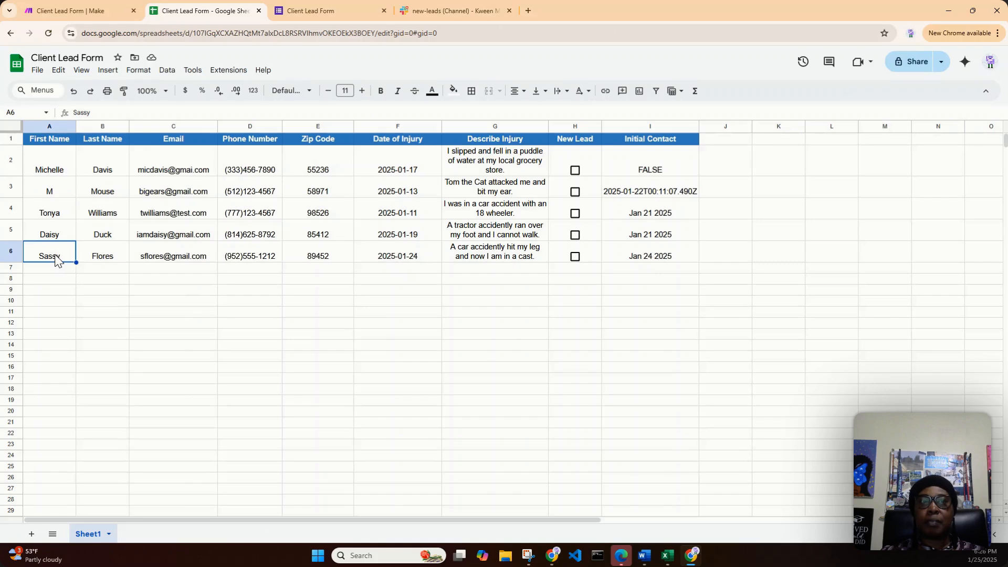
- Return to the Client Lead Form scenario in Make and confirm the Twilio Create a Message module's settings
left_click(91, 11)
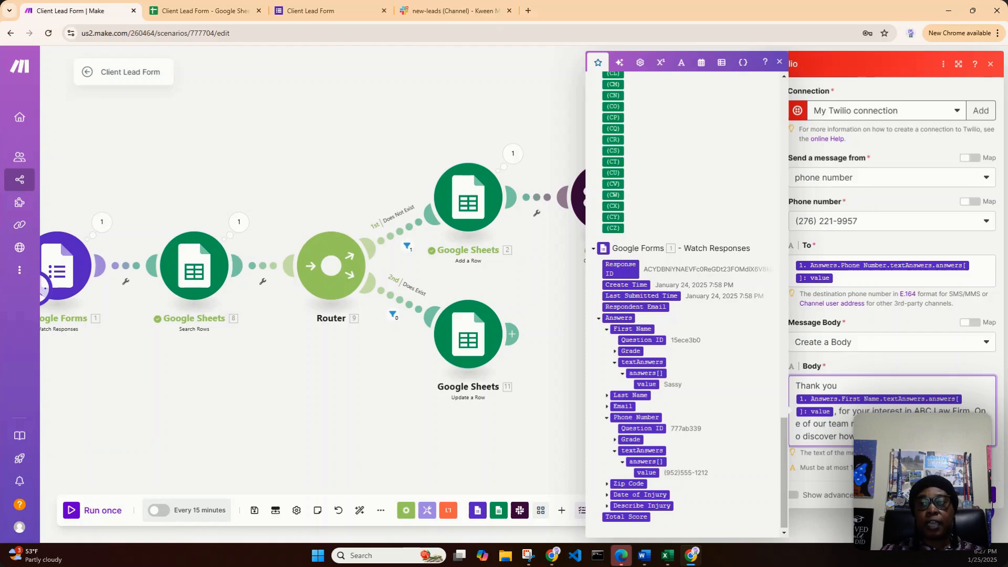
left_click(982, 495)
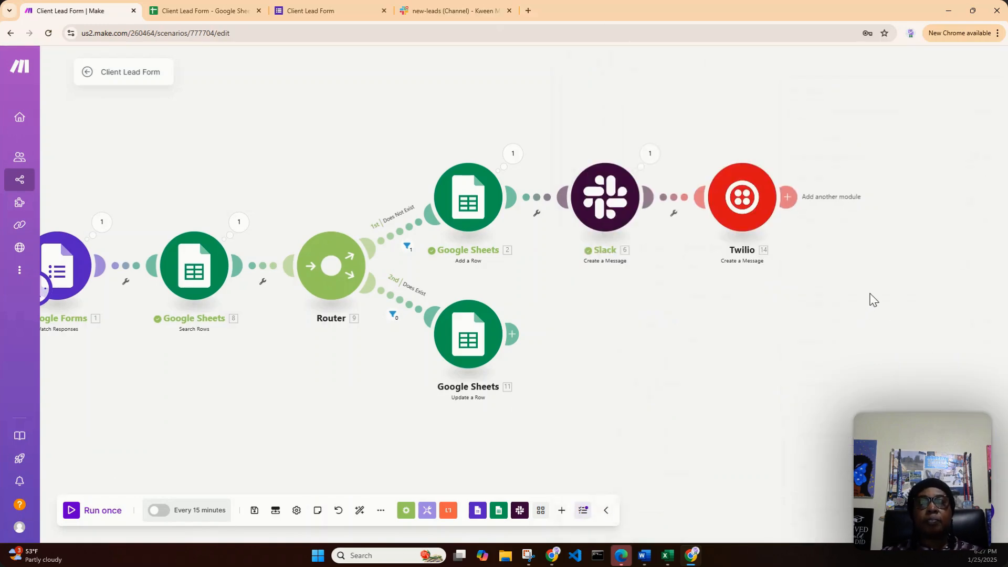